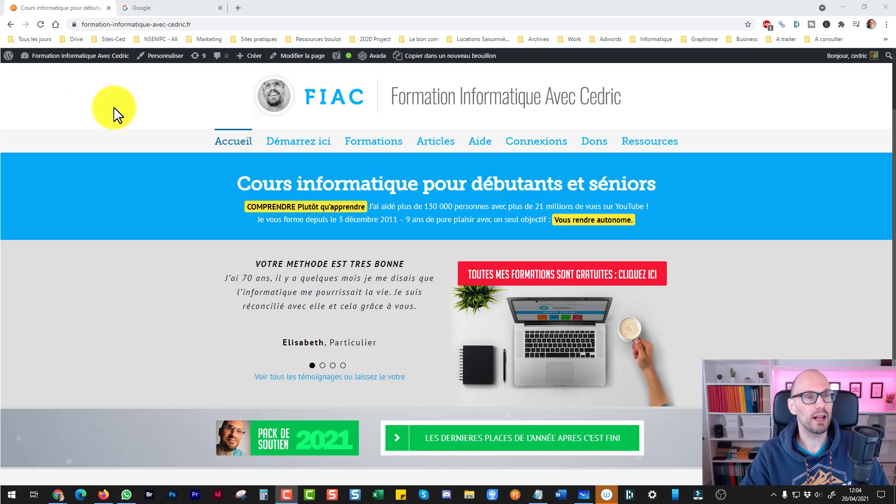
- Search Google for "changement adresse carte grise" and open the ANTS page "Changement d'adresse en ligne"
click(167, 7)
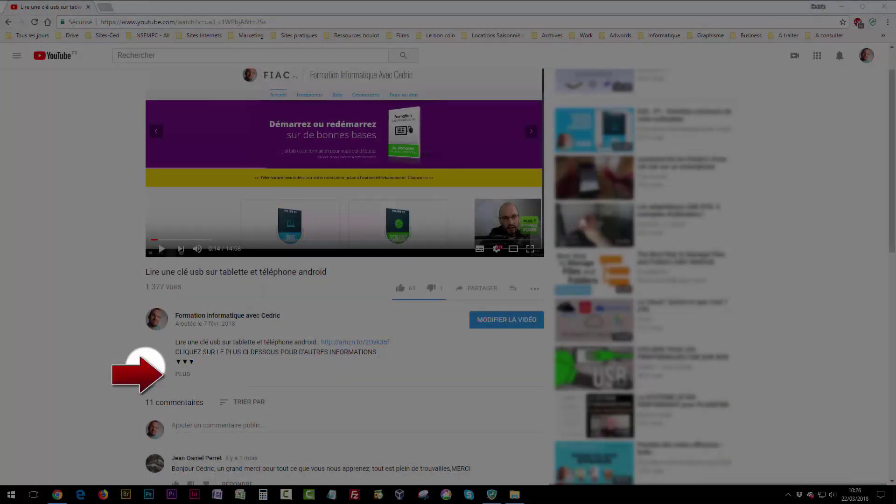
click(185, 375)
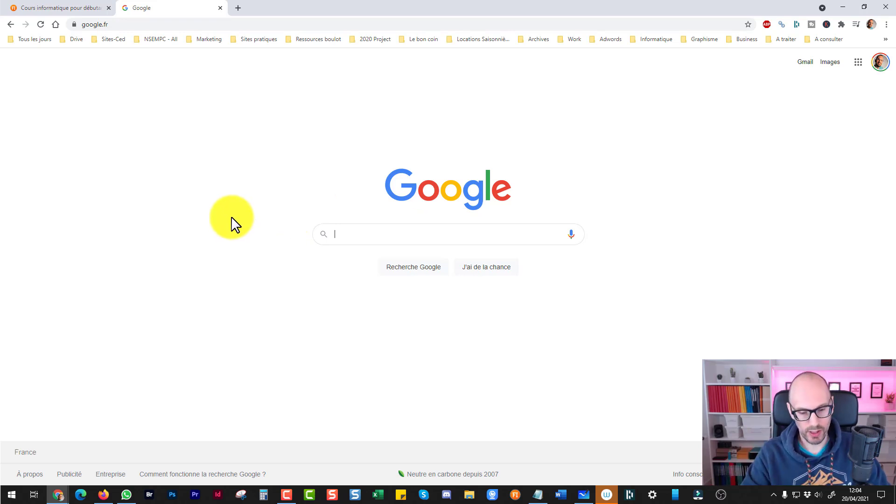
text(changeme)
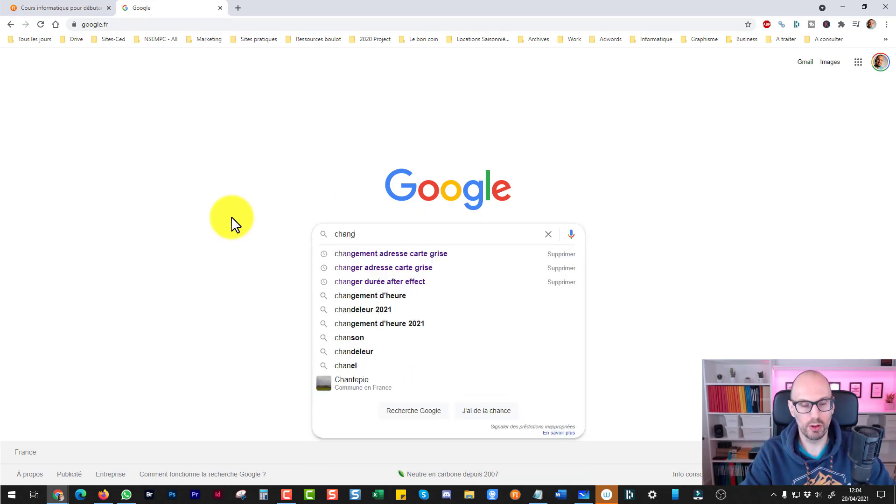
key(Down)
key(Return)
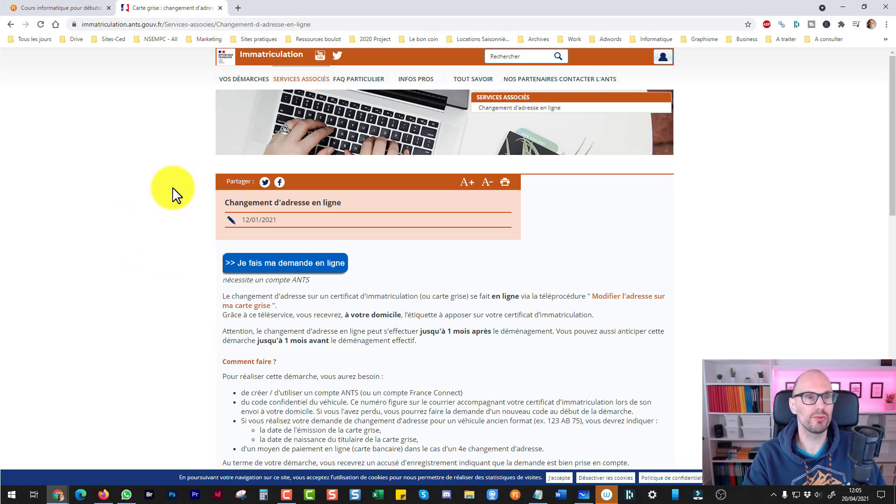
- Select the ANTS page's web address and start the online request with "Je fais ma demande en ligne"
click(181, 26)
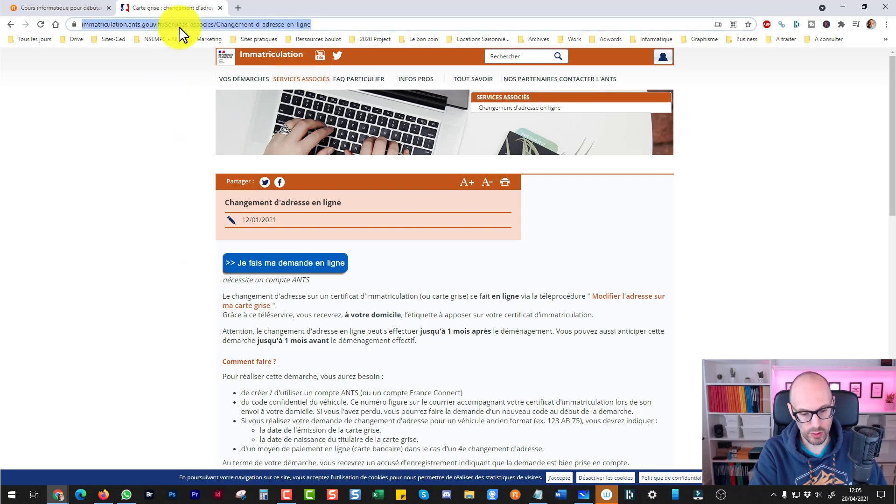
key(alt+Tab)
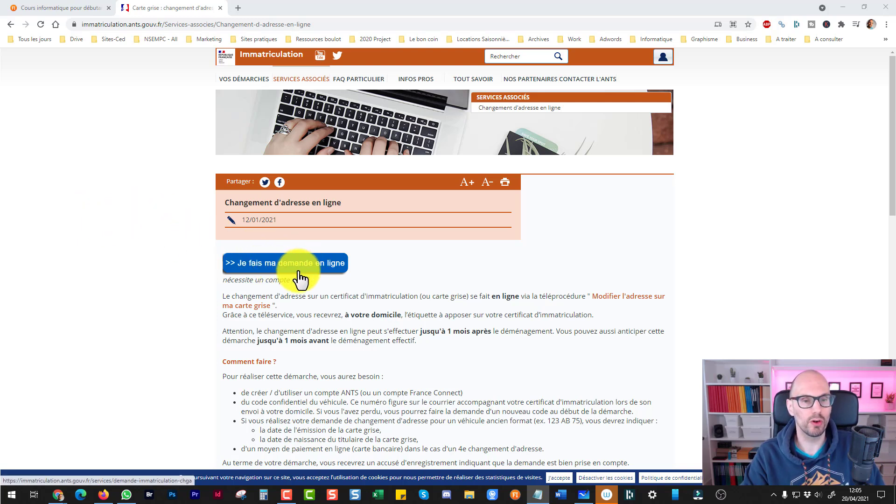
click(283, 273)
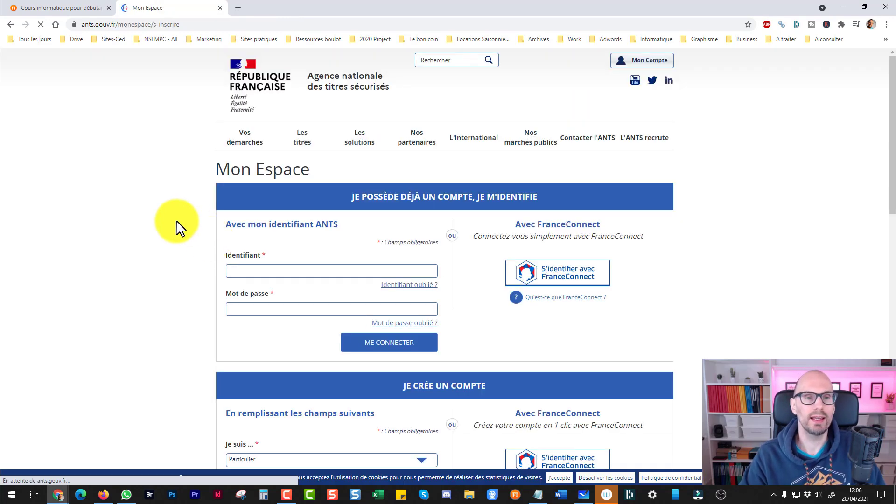
- Examine the Mon Espace page's ANTS login, FranceConnect identification and account creation options
scroll(140, 241, down, 3)
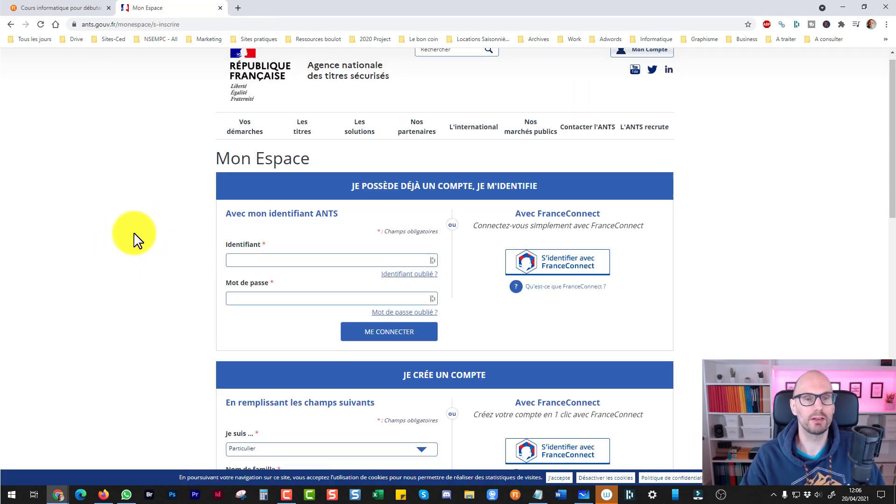
scroll(149, 240, down, 3)
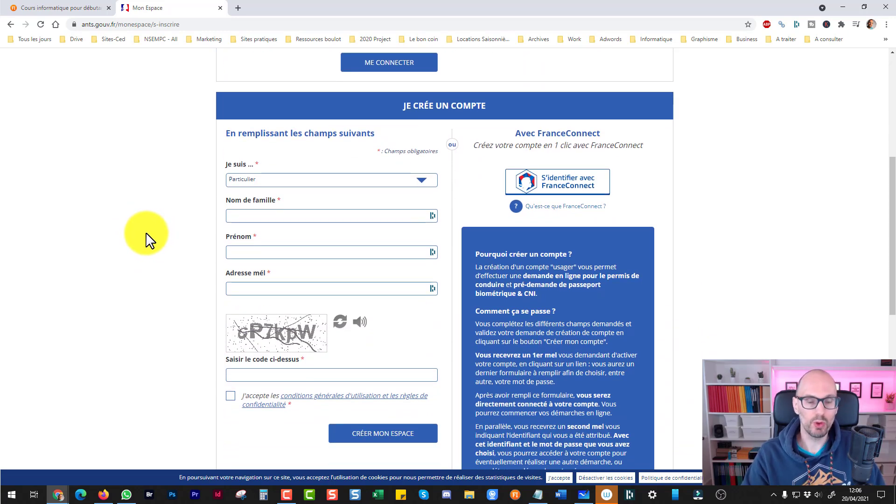
scroll(146, 236, up, 6)
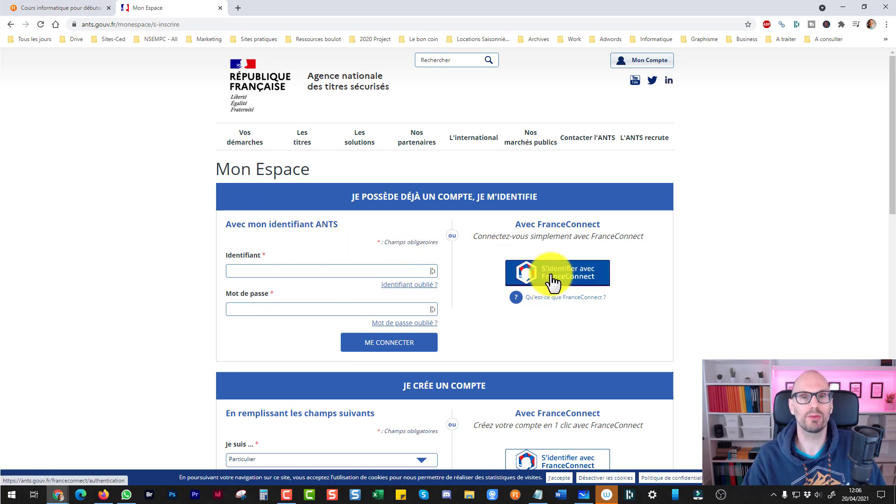
scroll(159, 245, down, 1)
scroll(147, 231, down, 4)
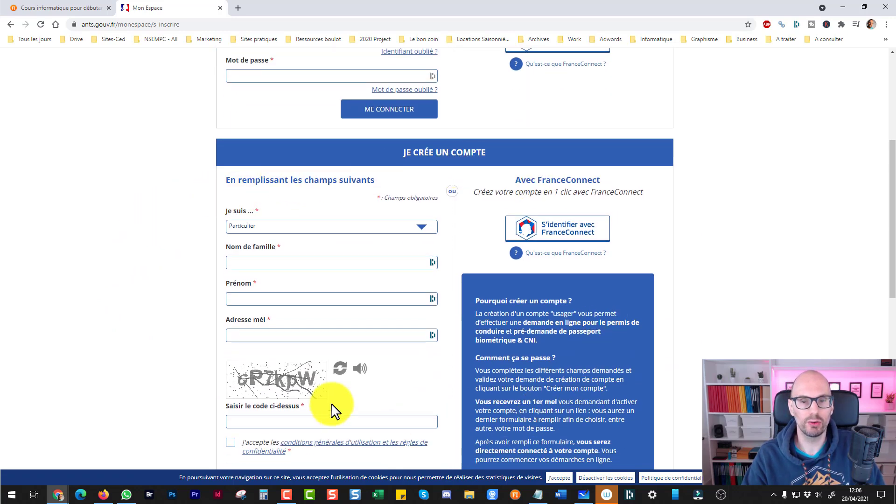
scroll(196, 247, down, 1)
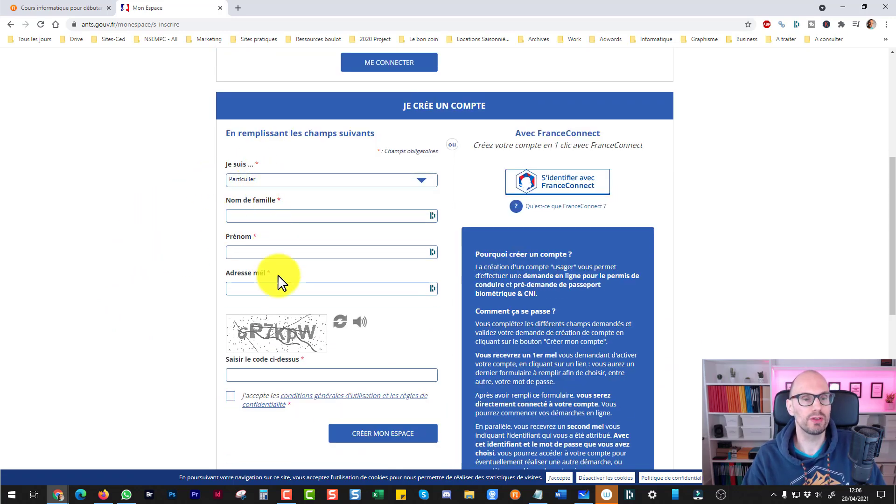
scroll(176, 359, up, 6)
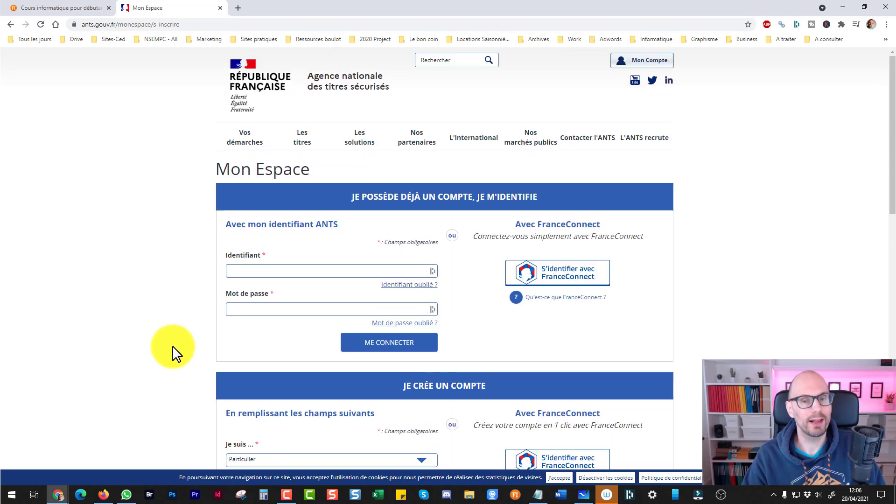
- Look at the account providers offered by FranceConnect and at the "Je crée un compte" form on the Mon Espace page
click(552, 280)
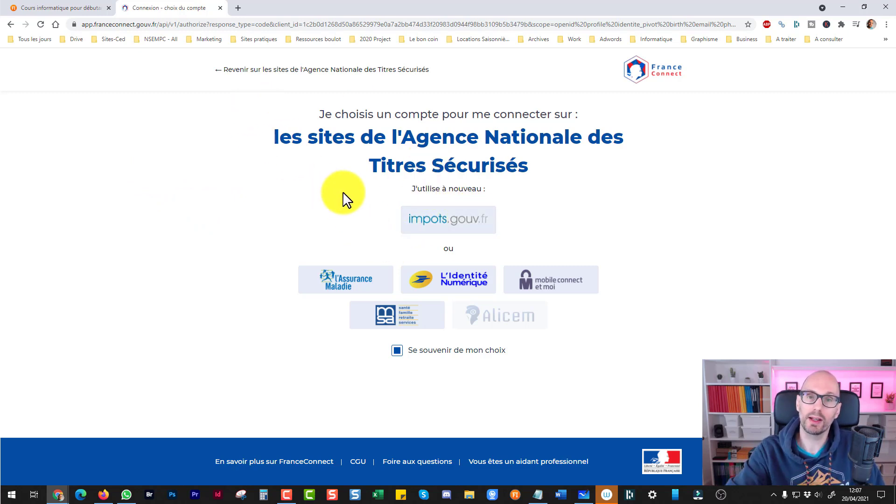
click(242, 71)
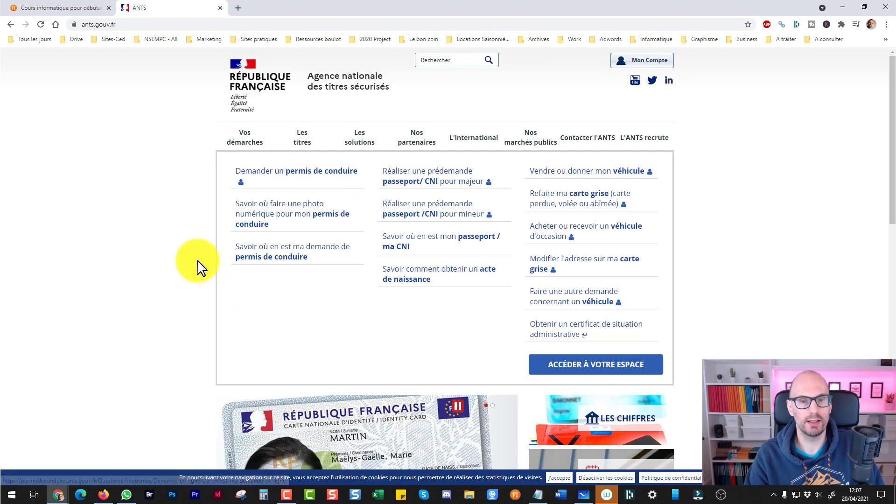
click(9, 23)
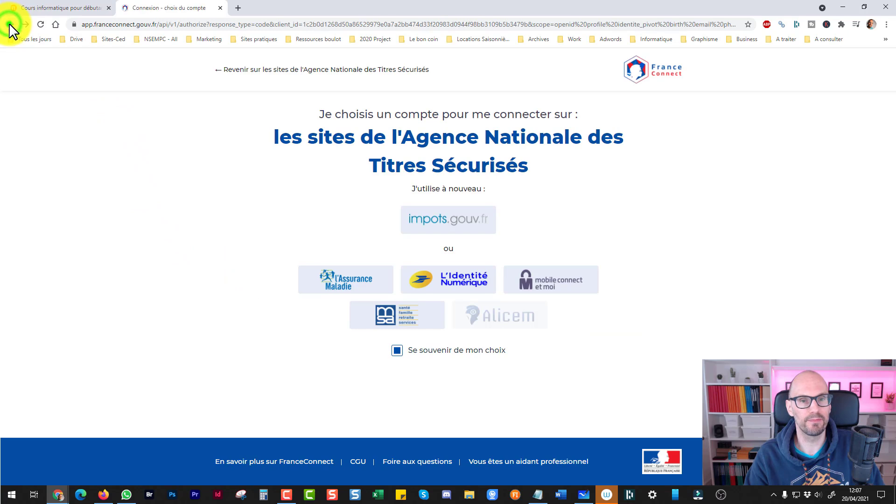
click(10, 23)
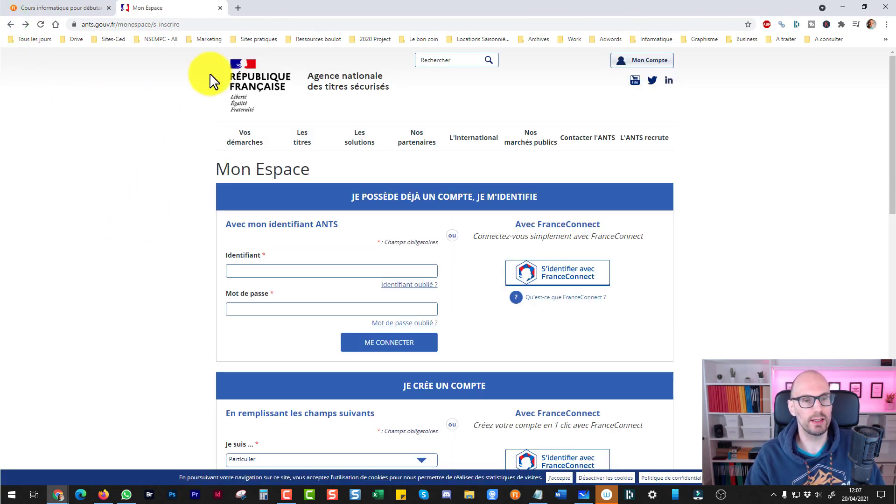
scroll(194, 259, down, 4)
click(394, 198)
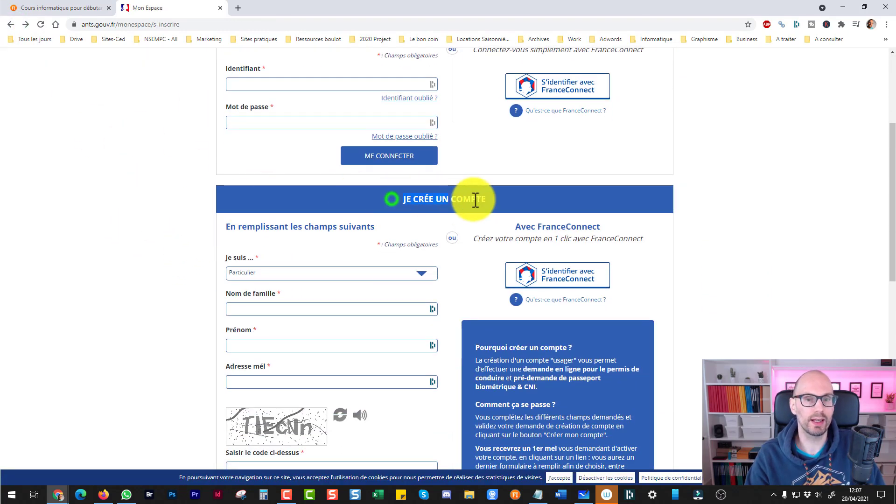
scroll(154, 286, down, 3)
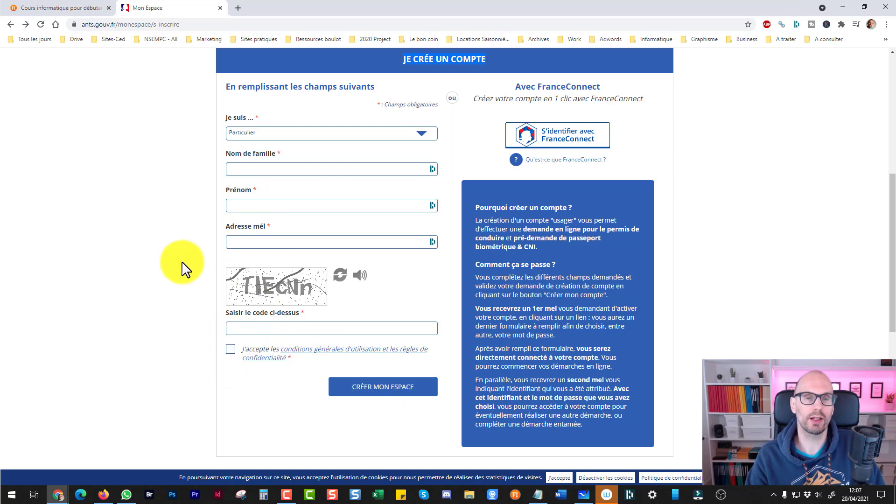
- Sign in through FranceConnect with impots.gouv.fr using the saved tax number and password, and continue to the ANTS sites
scroll(186, 280, up, 7)
click(581, 280)
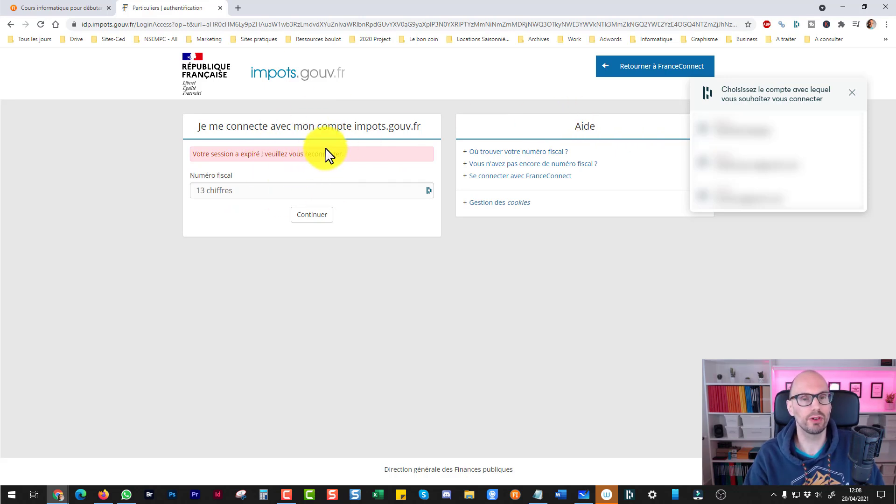
click(737, 133)
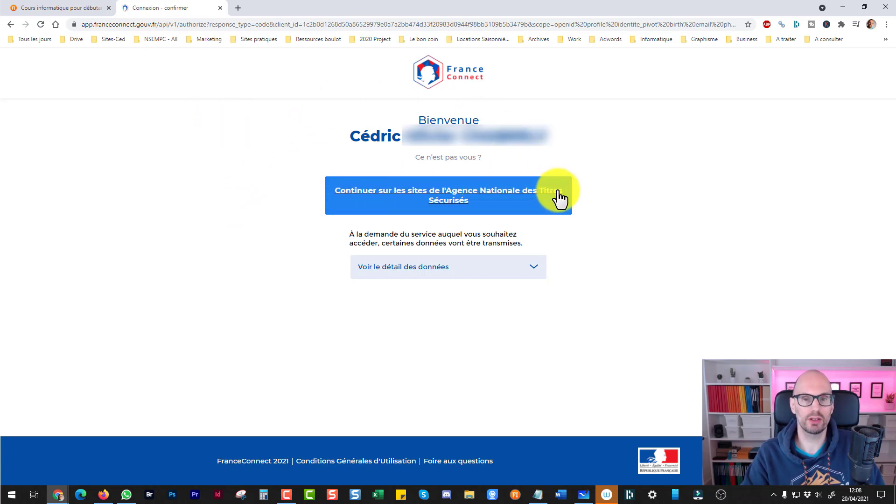
click(445, 199)
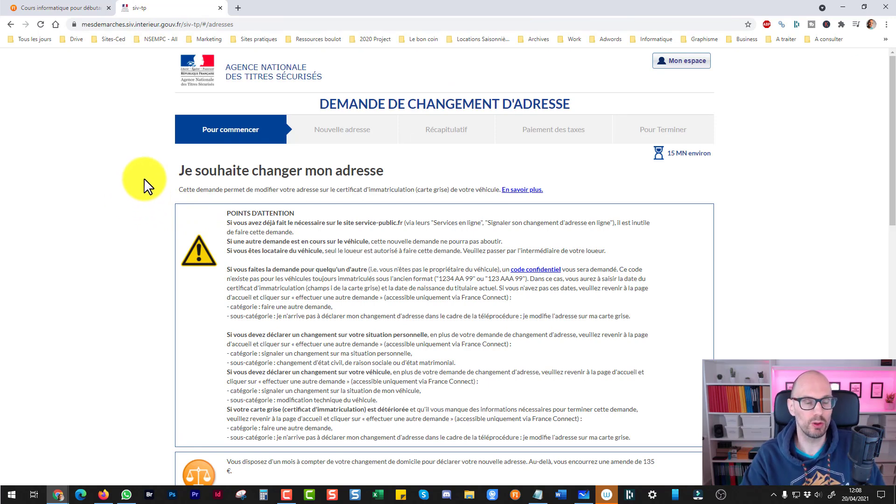
- Read the introductory notes of the address change request and choose "Pour moi-même" for "Je fais la démarche"
scroll(140, 172, down, 7)
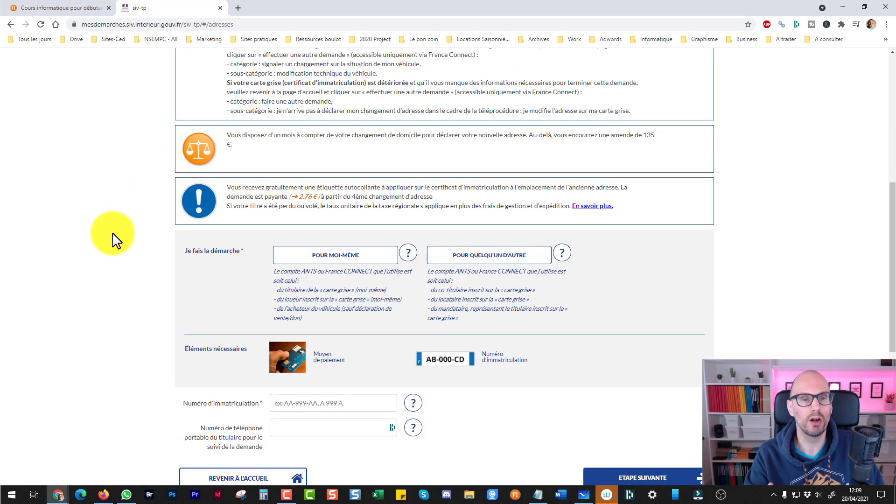
scroll(146, 243, up, 1)
scroll(135, 240, up, 5)
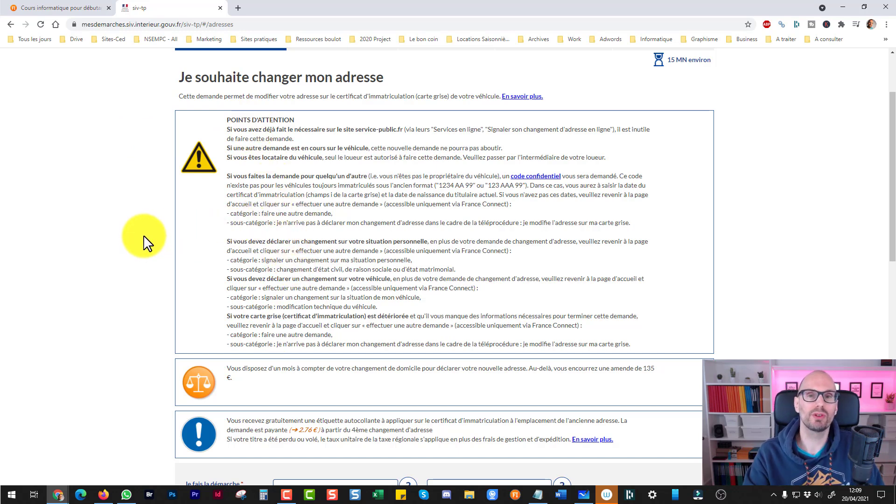
scroll(143, 235, down, 5)
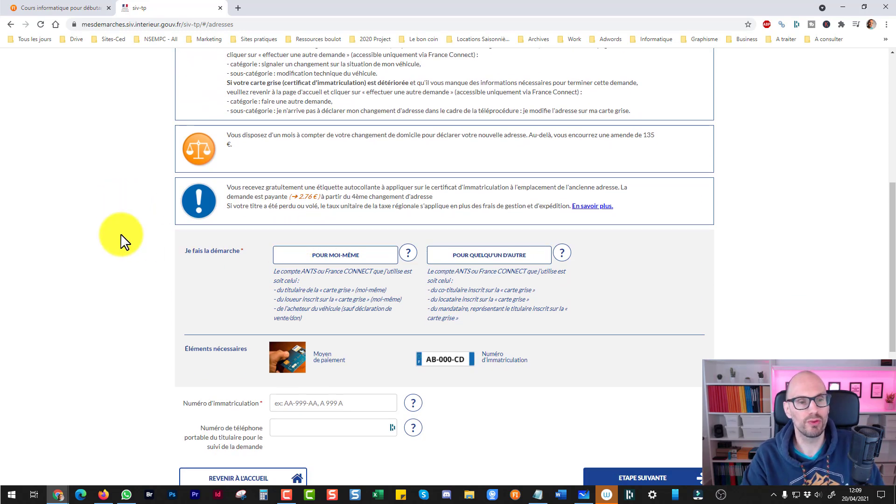
click(311, 254)
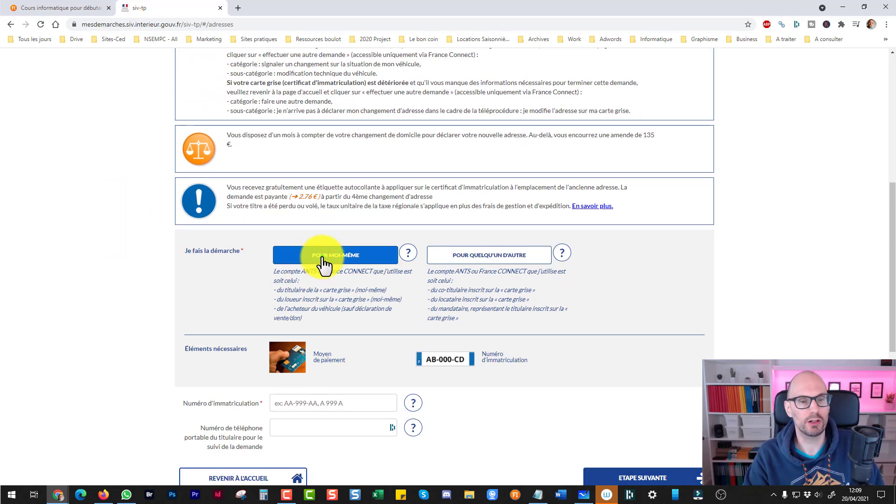
- Review the points of attention, the deadline and fee notes, and the choice between "Pour moi-même" and "Pour quelqu'un d'autre"
scroll(126, 303, down, 2)
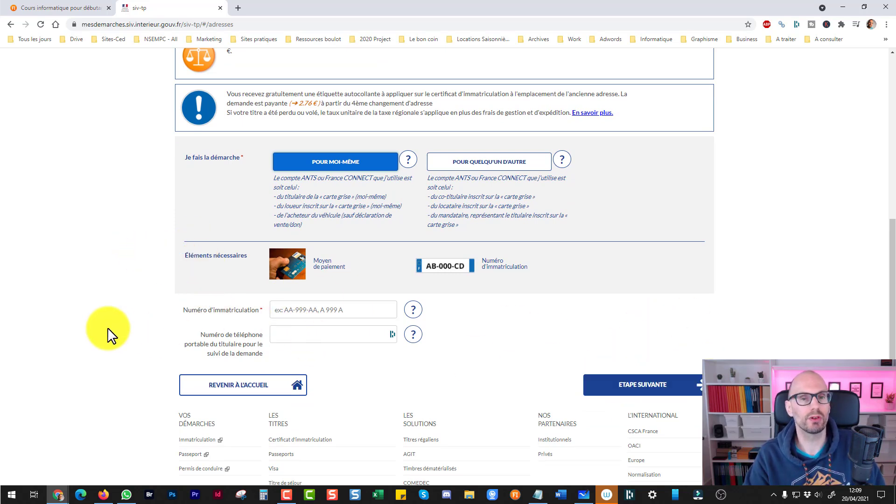
scroll(110, 334, up, 3)
scroll(112, 332, up, 4)
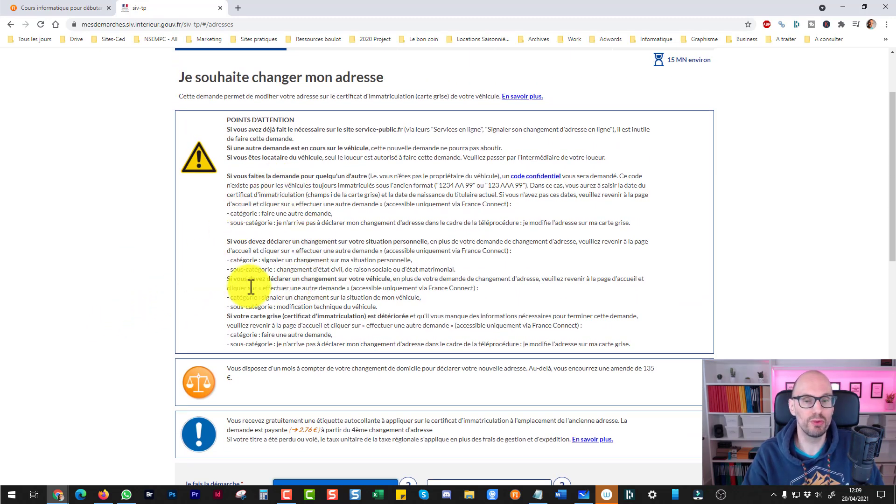
scroll(182, 308, down, 2)
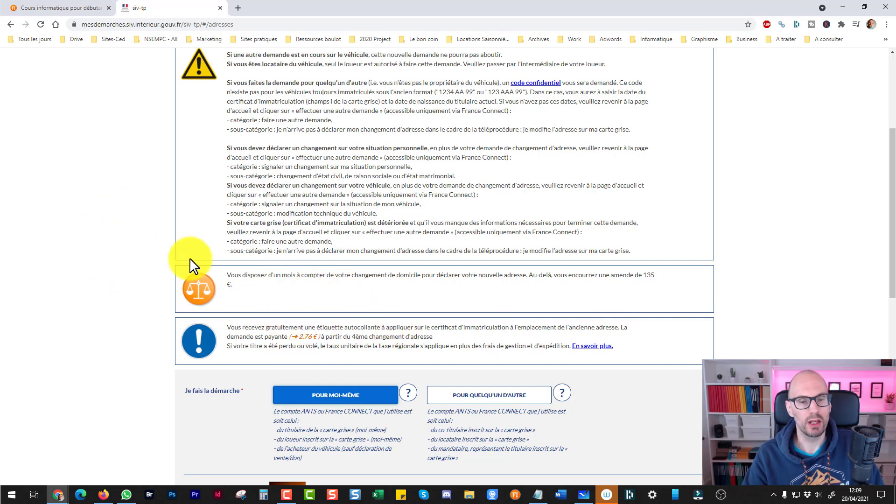
scroll(220, 250, up, 4)
scroll(280, 320, down, 3)
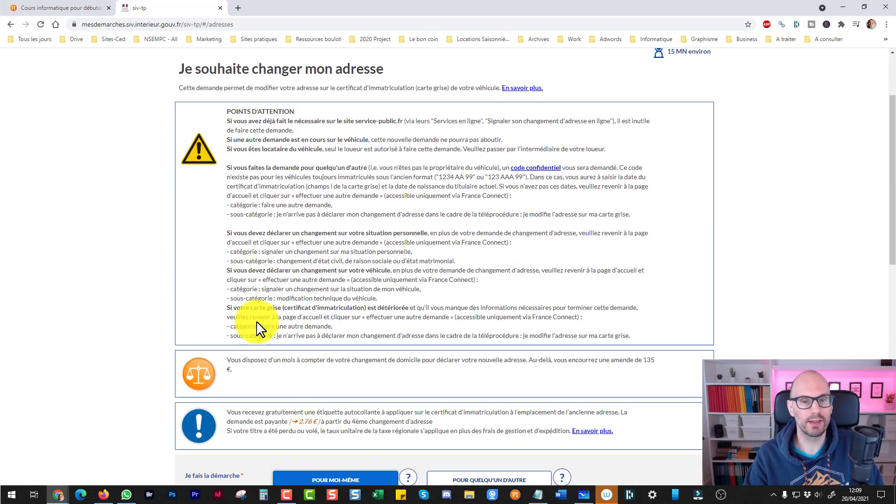
scroll(256, 271, down, 6)
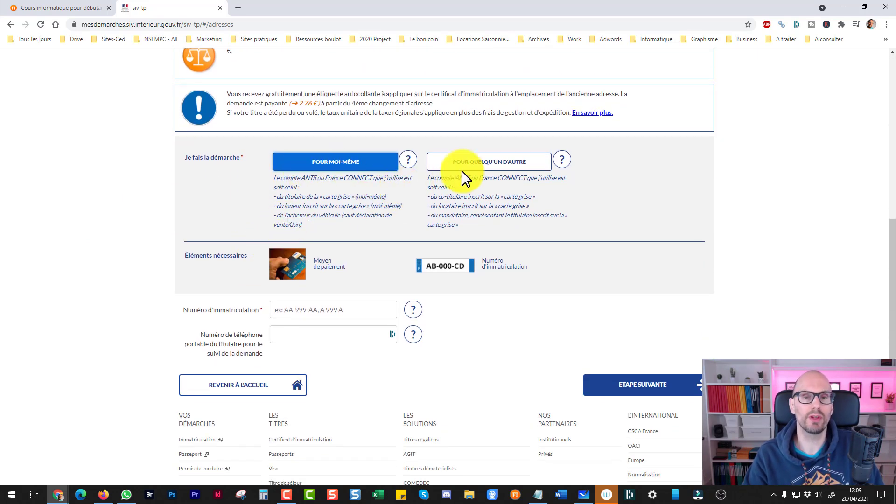
click(482, 168)
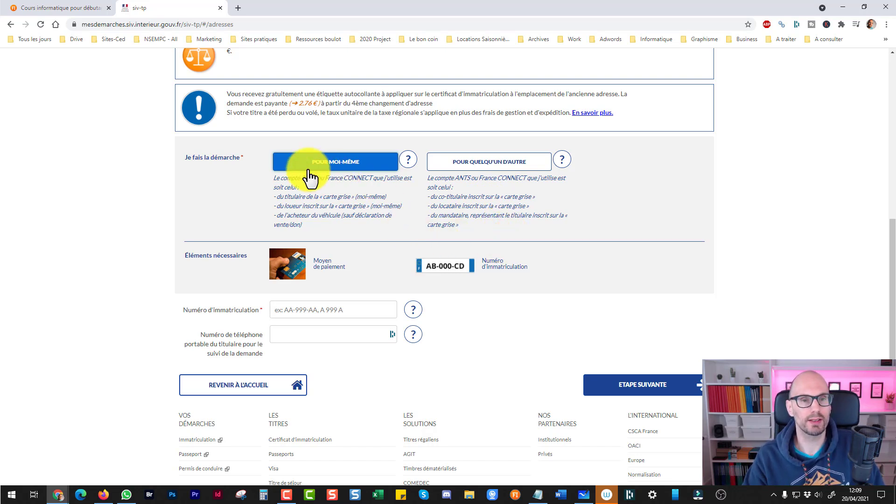
- Fill in the new address's house number, number suffix, street type and street name in the "Nouvelle adresse" form
scroll(140, 261, down, 1)
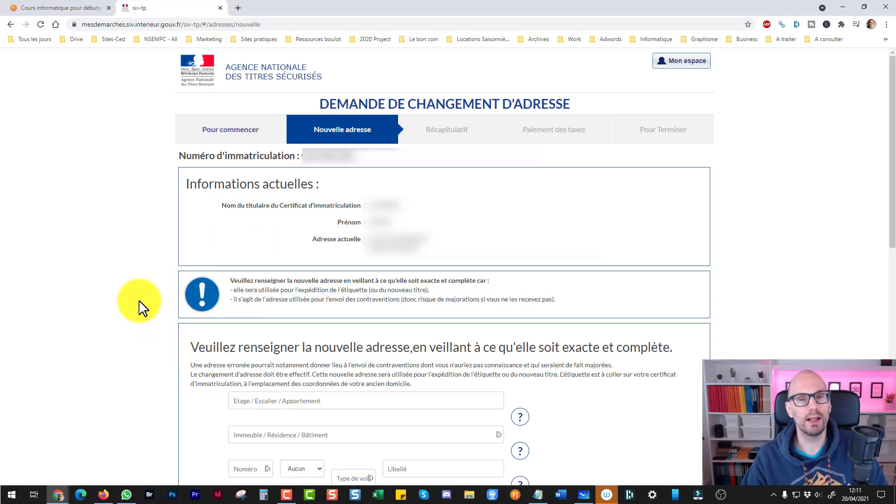
scroll(117, 265, down, 6)
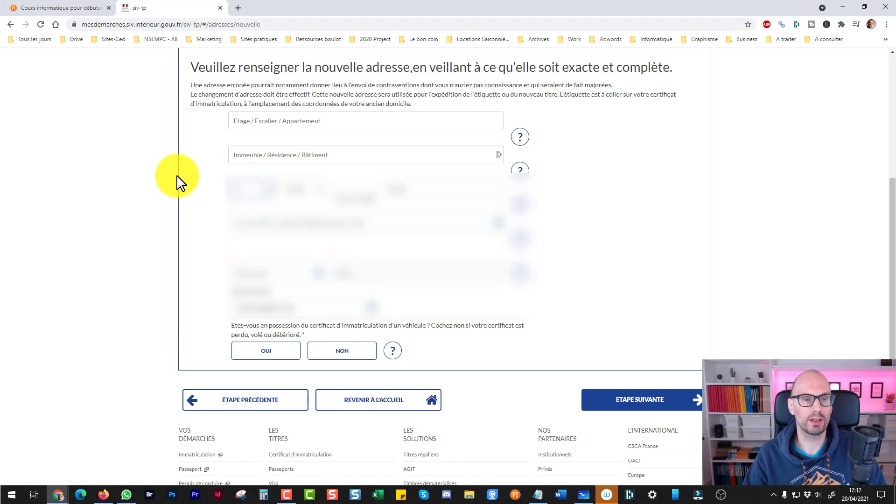
click(298, 189)
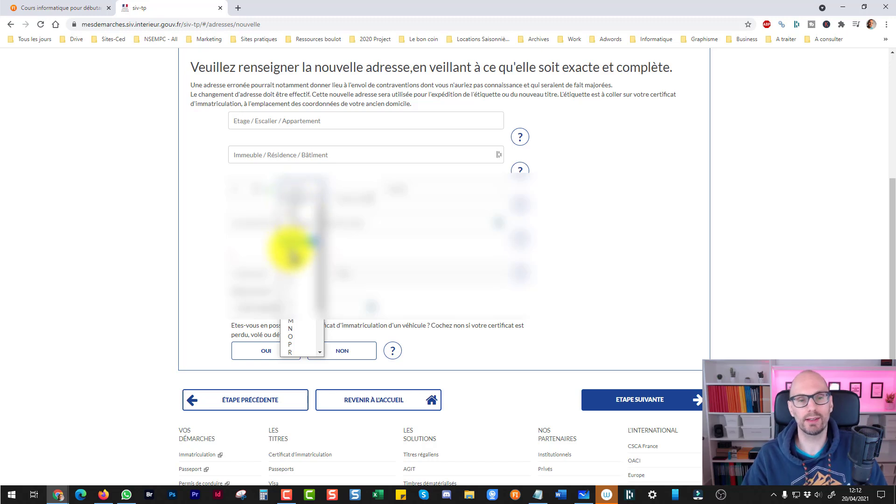
click(304, 197)
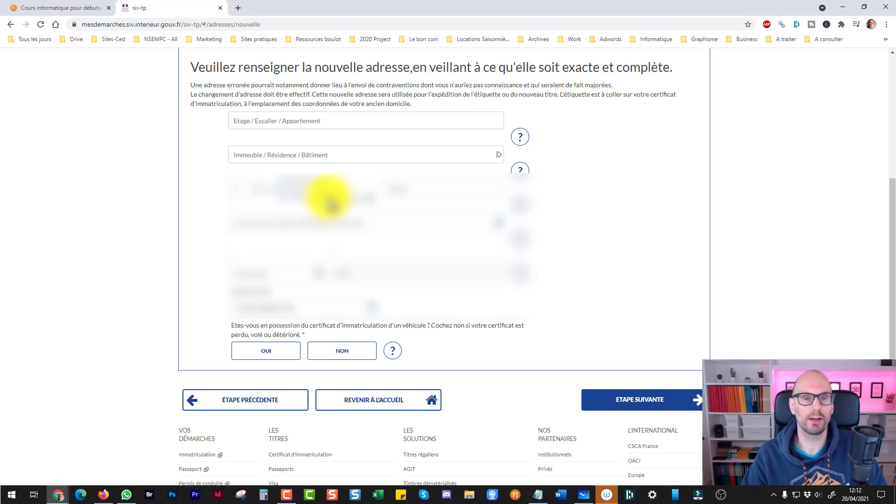
click(346, 198)
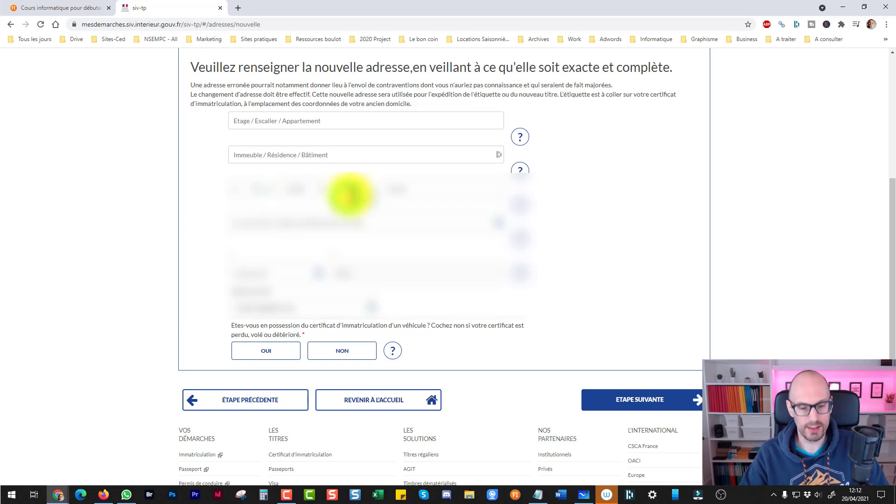
click(349, 193)
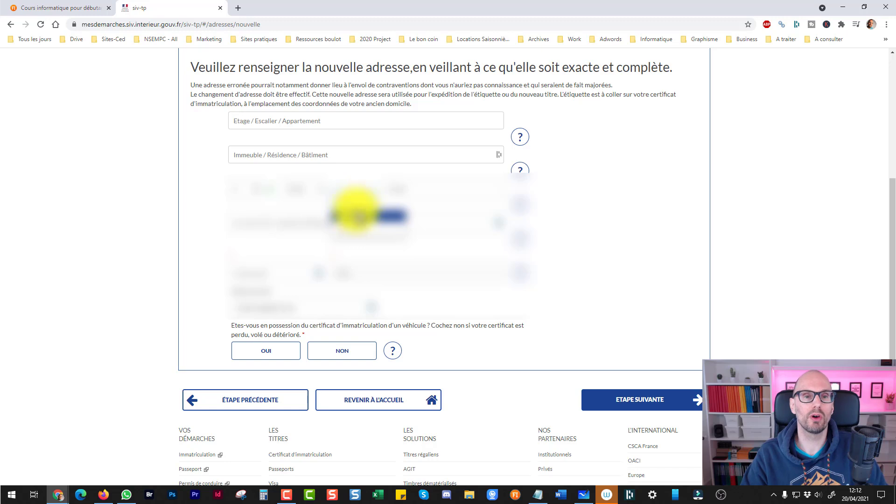
click(343, 225)
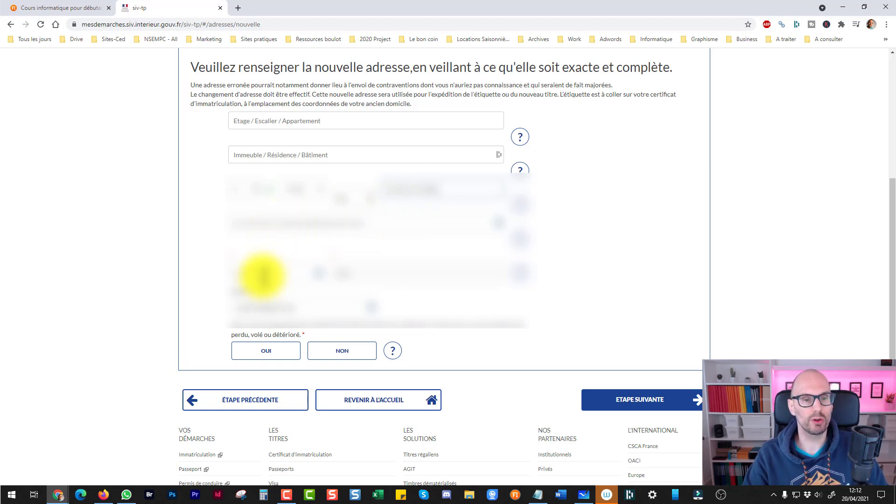
- Enter the postal code of the new address and choose the matching town from the list
click(259, 271)
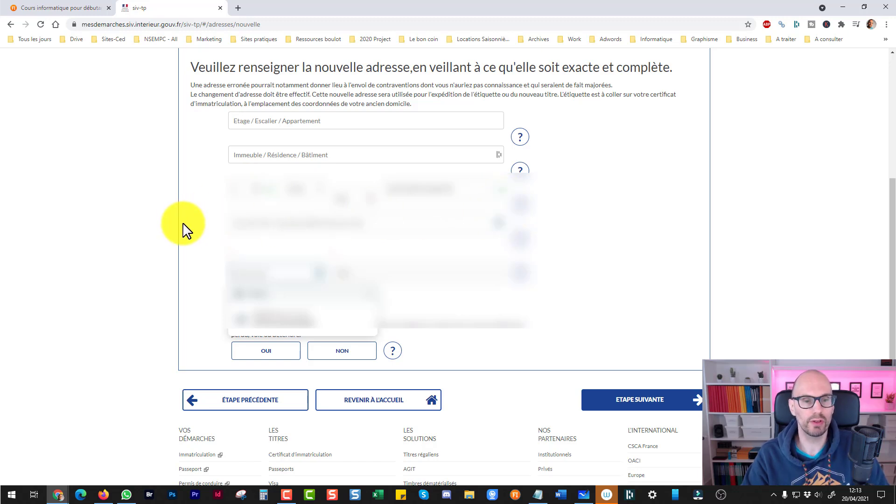
click(130, 278)
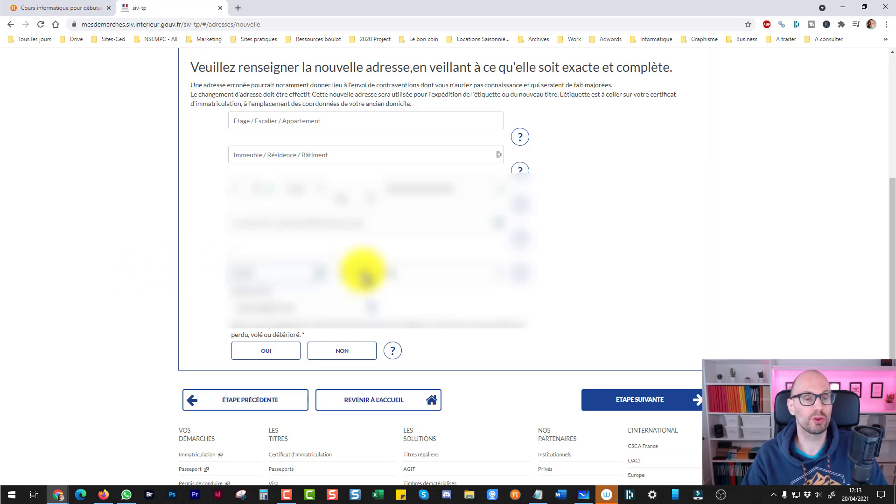
click(365, 275)
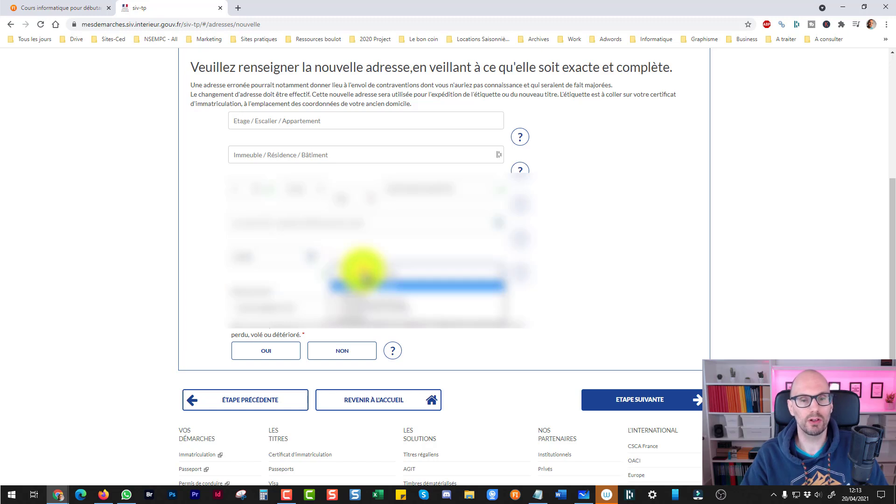
click(349, 307)
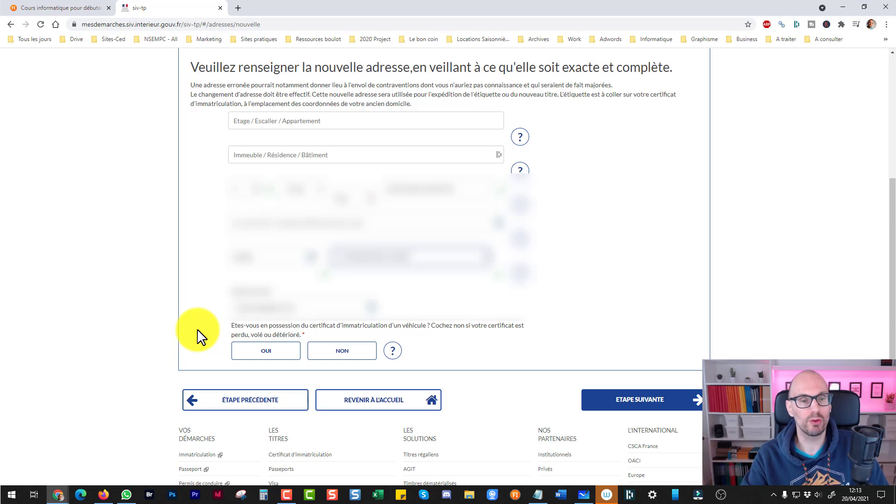
- Answer "Oui" to being in possession of the registration certificate and continue to the summary stage
click(327, 355)
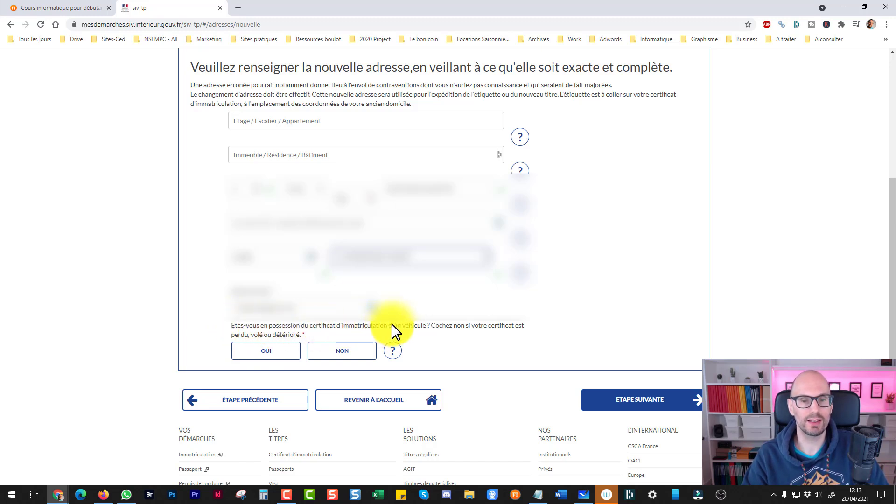
click(259, 351)
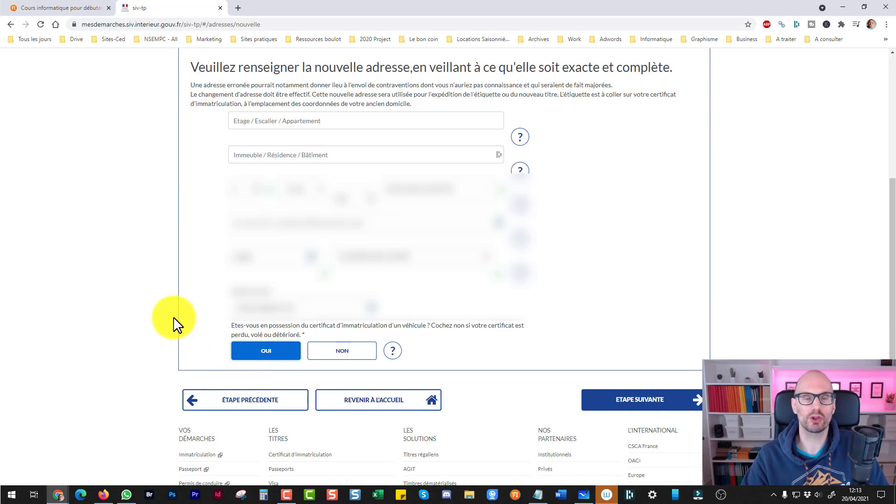
click(625, 400)
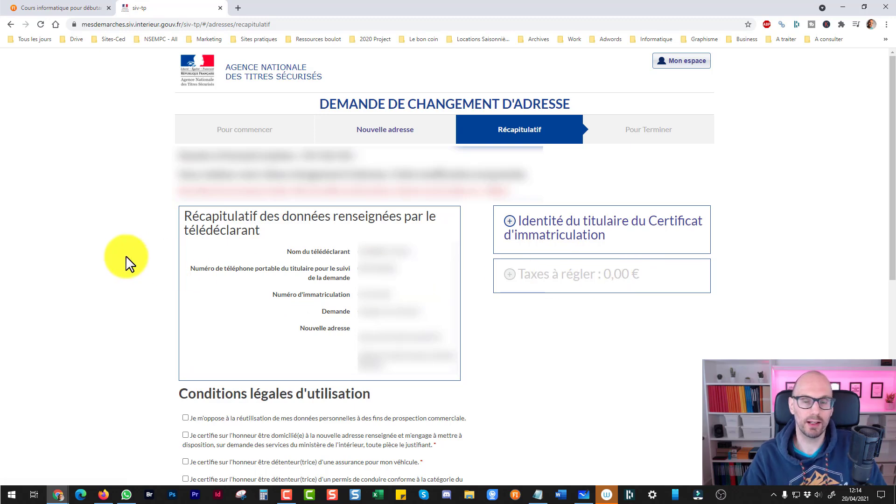
- Accept all five statements under "Conditions légales d'utilisation", including the objection to commercial reuse of personal data, and validate the request
scroll(112, 240, down, 4)
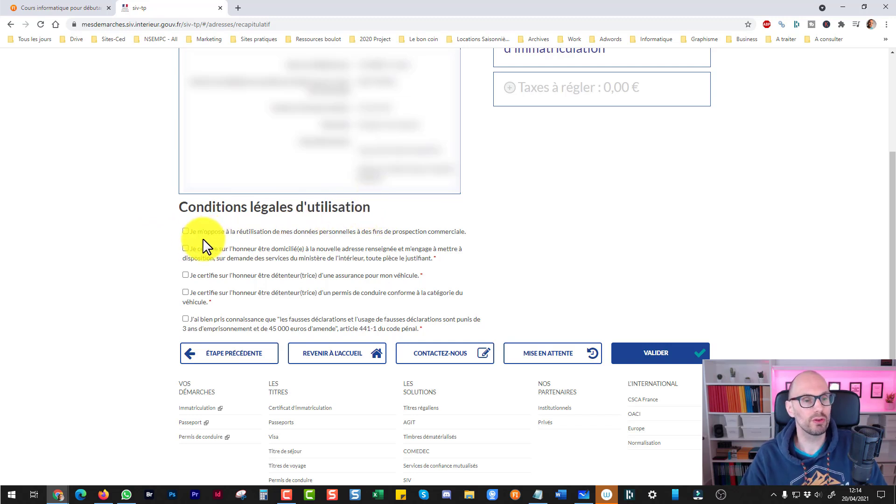
click(186, 232)
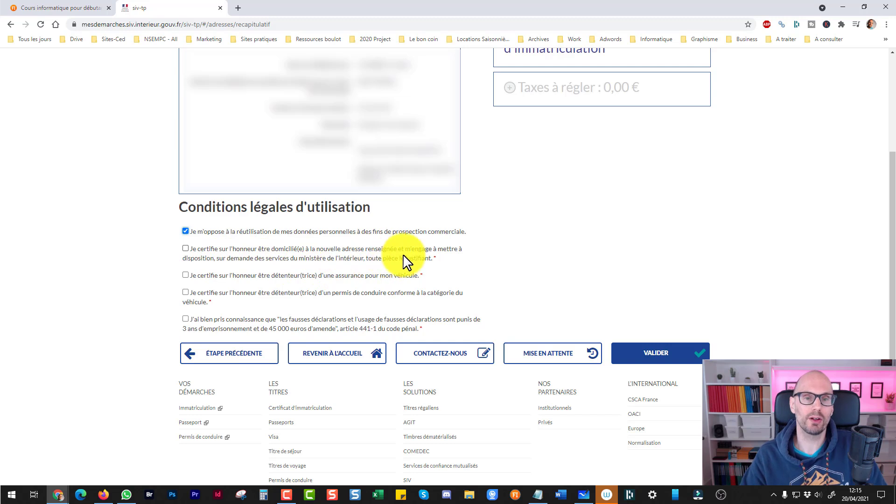
click(186, 250)
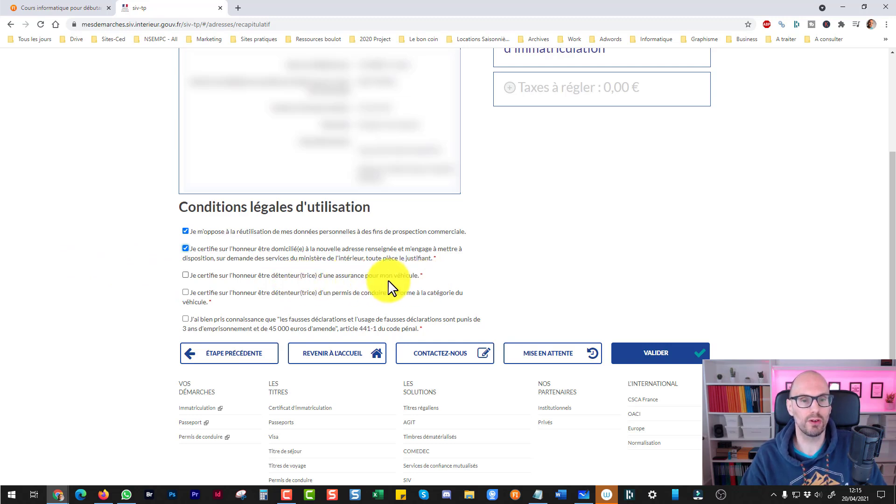
click(183, 274)
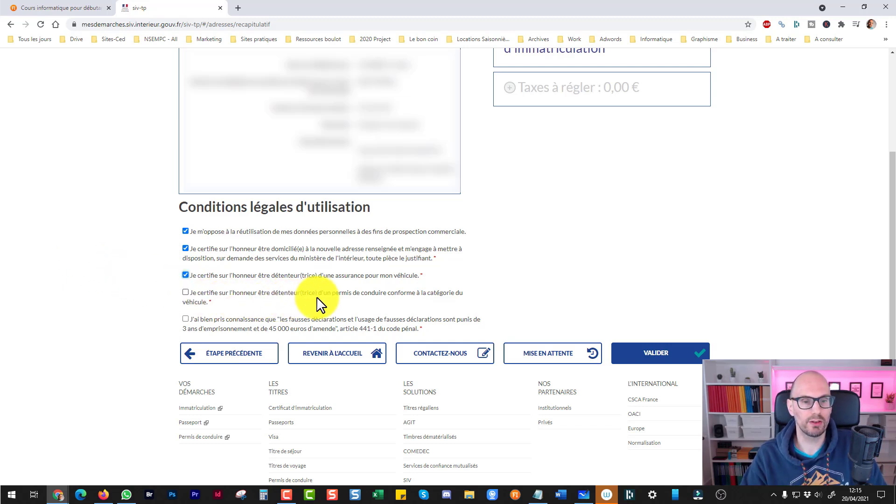
click(185, 292)
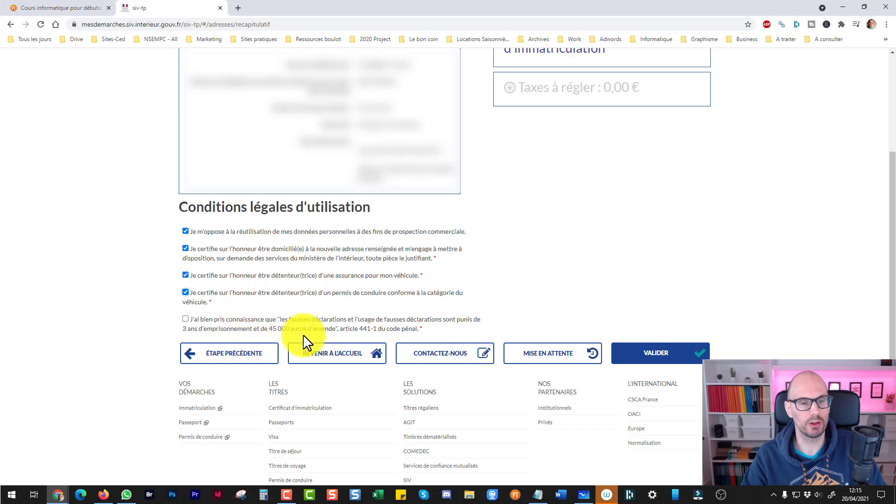
click(185, 320)
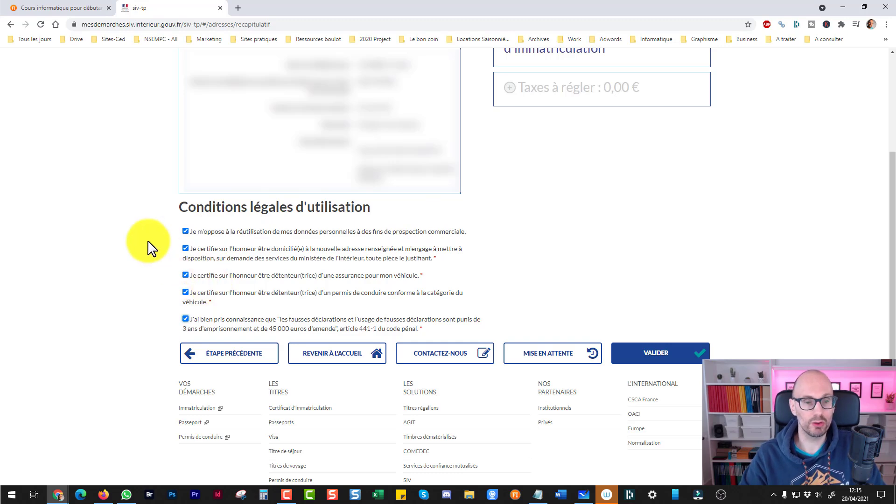
click(666, 362)
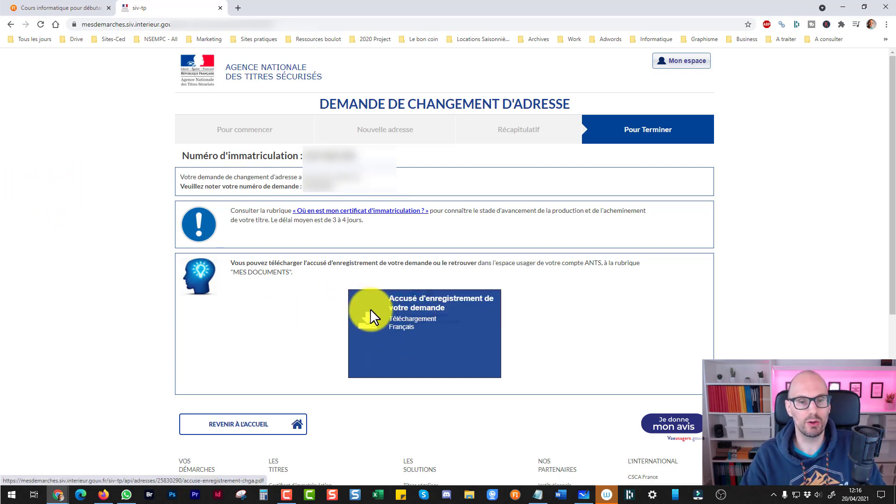
- Download the "Accusé d'enregistrement de votre demande" and open the PDF
click(401, 321)
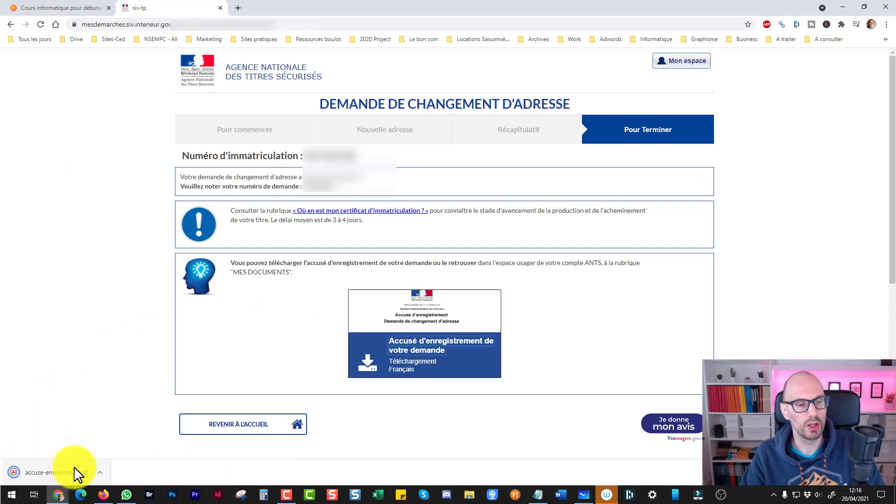
click(66, 471)
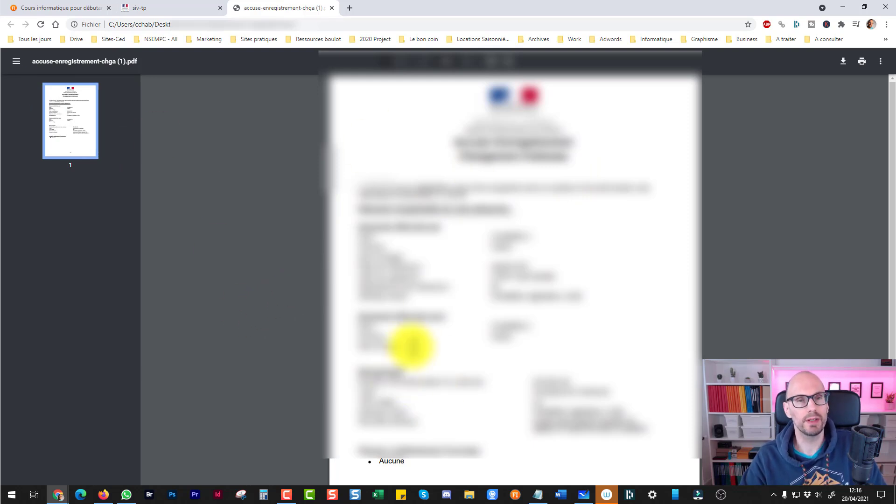
click(148, 3)
click(93, 2)
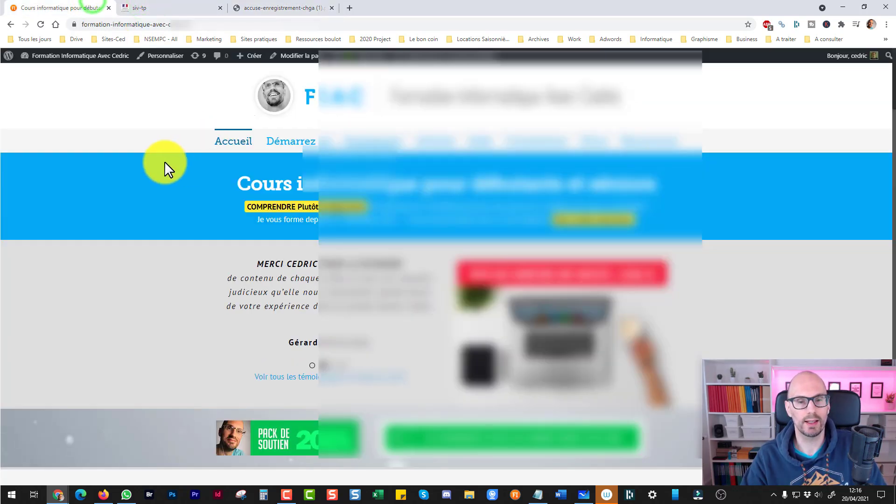
click(155, 5)
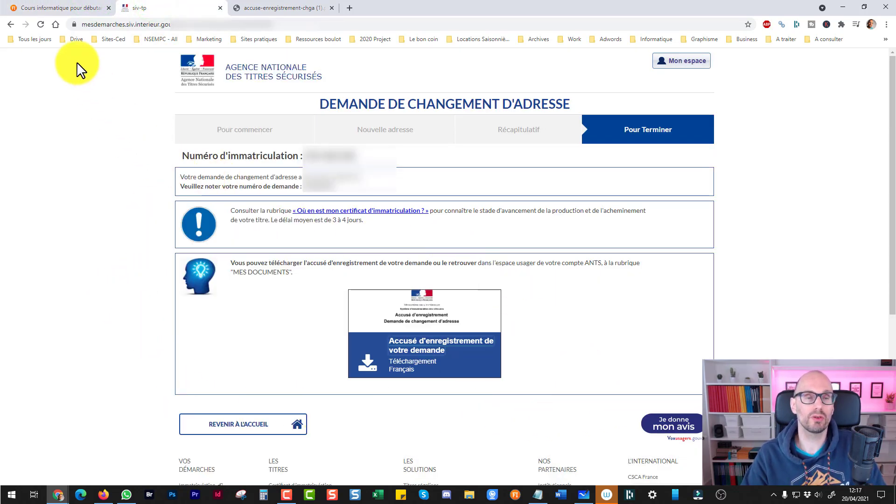
click(65, 7)
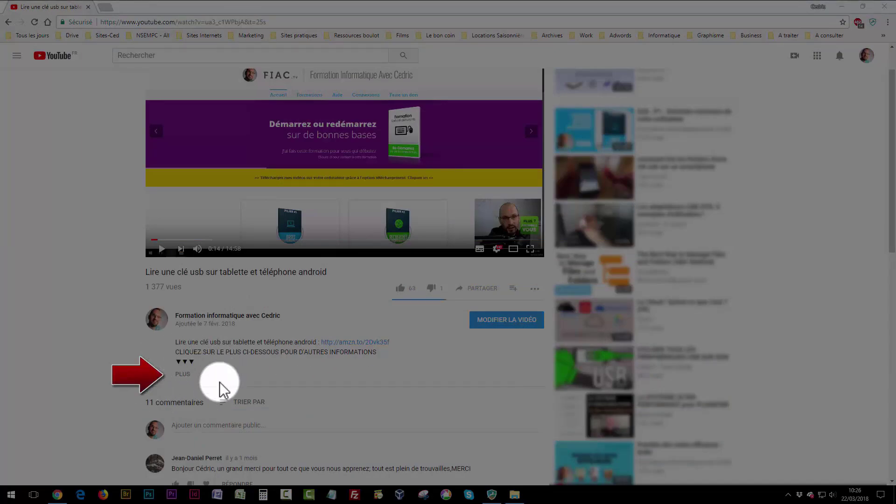
click(184, 374)
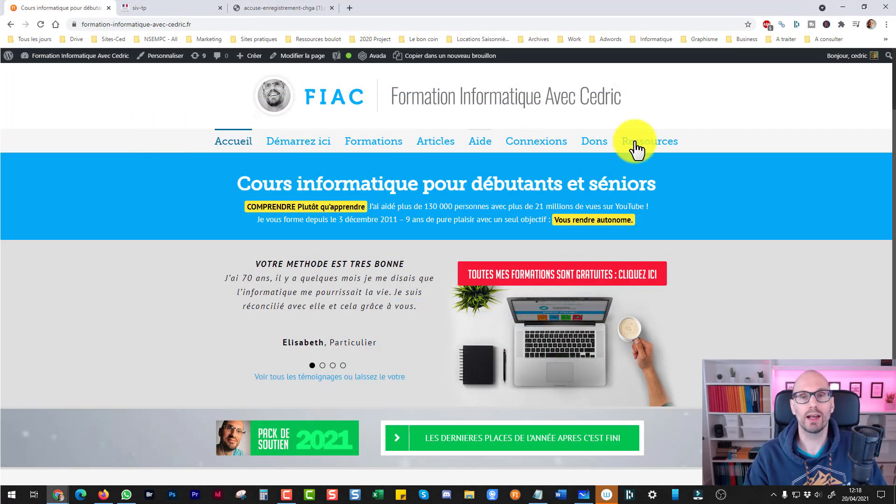
- Open immatriculation.ants.gouv.fr/Services-associes/Ou-en-est-ma-carte-grise in a new browser tab and show the "Services associés" entries
key(alt+Tab)
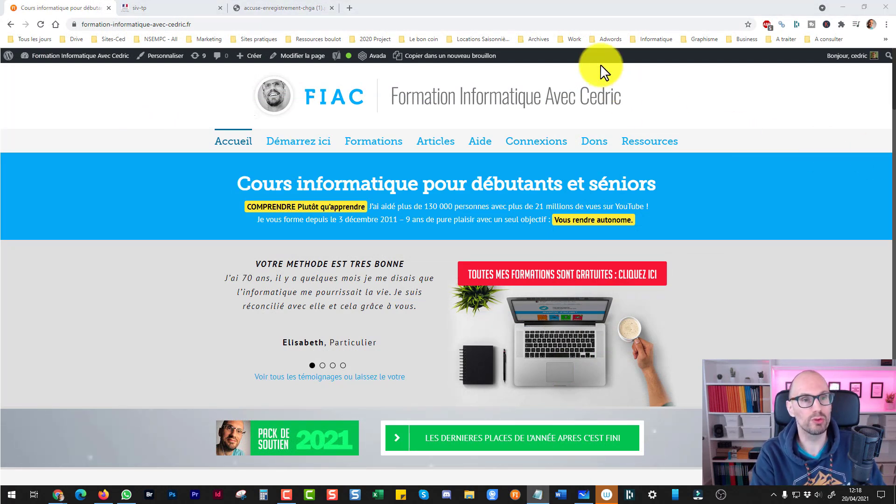
click(348, 8)
click(336, 27)
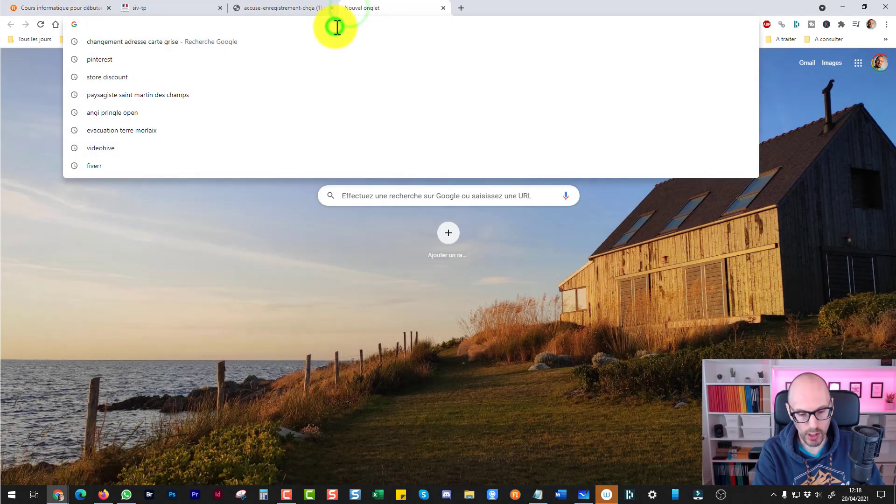
text(https://immatriculation.ants.gouv.fr/Services-associes/Ou-en-est-ma-carte-grise)
key(Return)
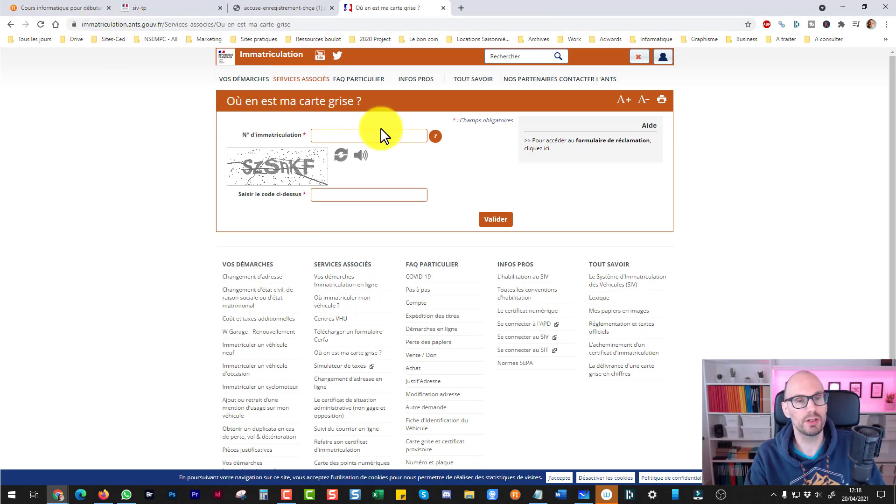
mouse_move(307, 79)
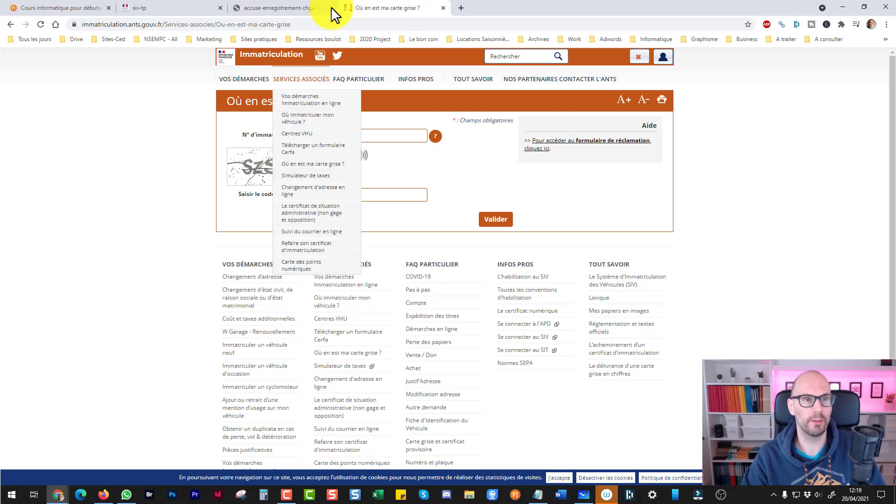
- Look through the list of free courses on the Formations page of the computer training website
click(70, 7)
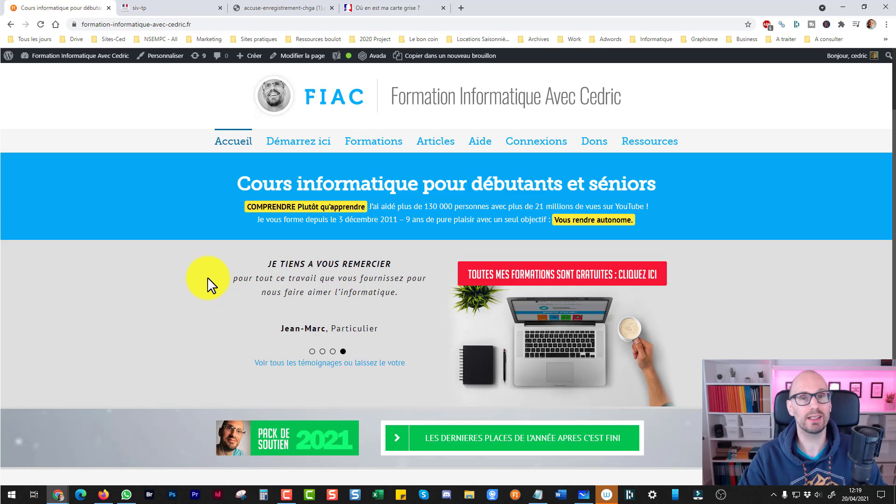
click(375, 140)
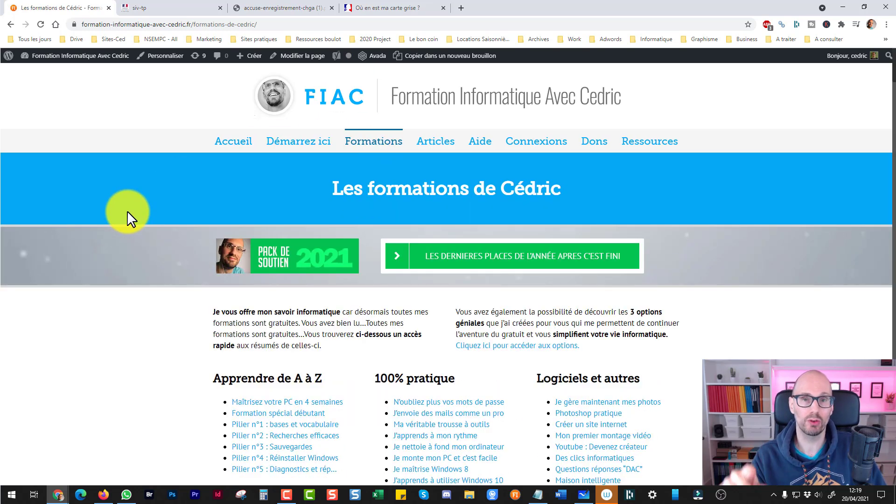
scroll(136, 214, down, 2)
scroll(140, 206, down, 2)
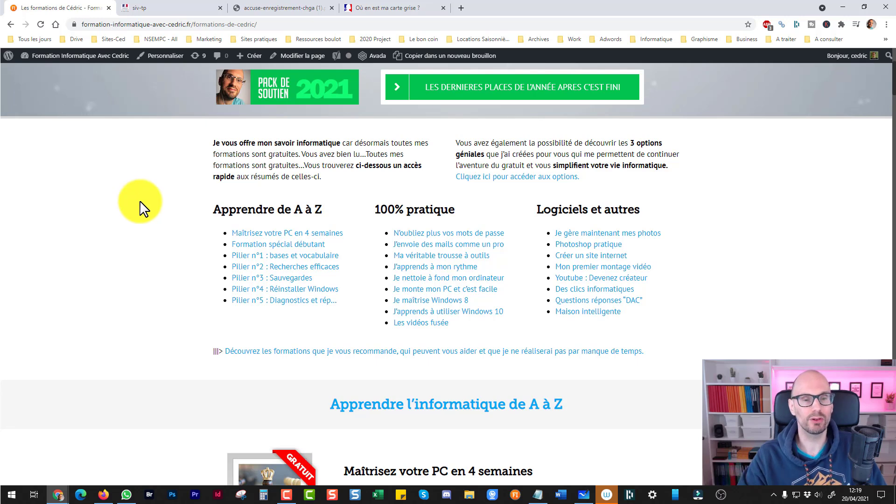
scroll(242, 243, up, 4)
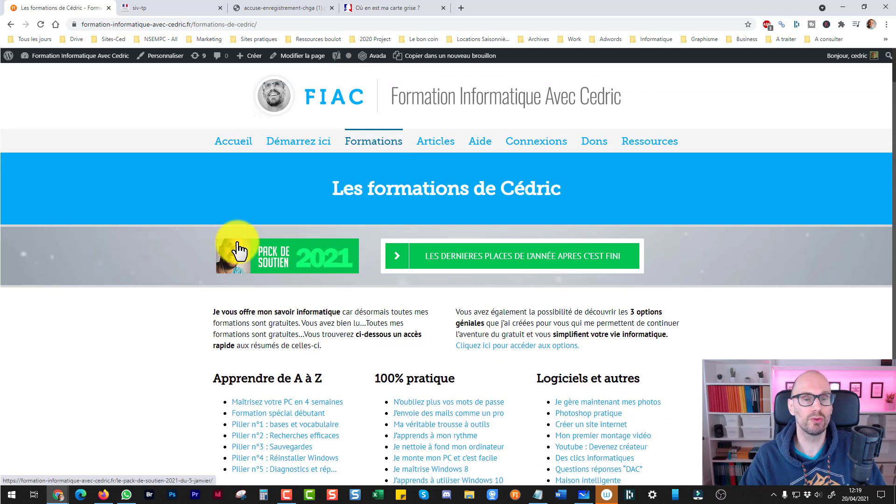
- Open the free course "Pilier numéro un : Bases et vocabulaire" and look through its lesson list and useful links
scroll(237, 254, down, 3)
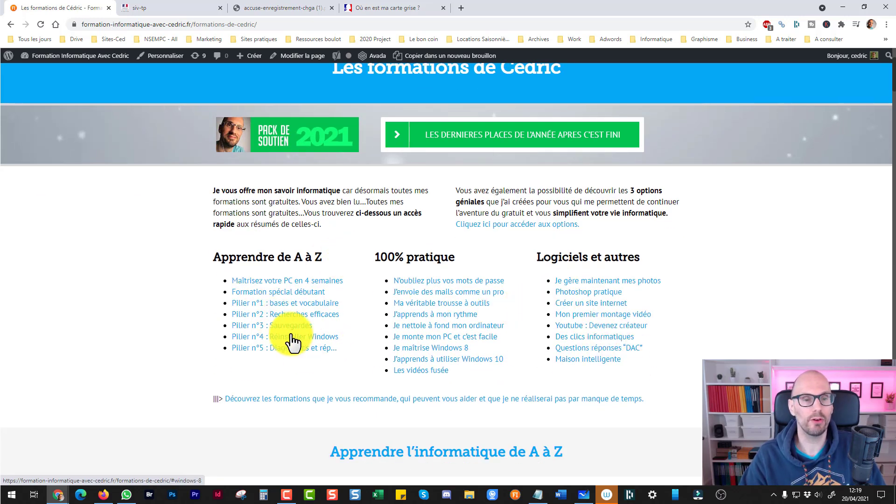
click(300, 303)
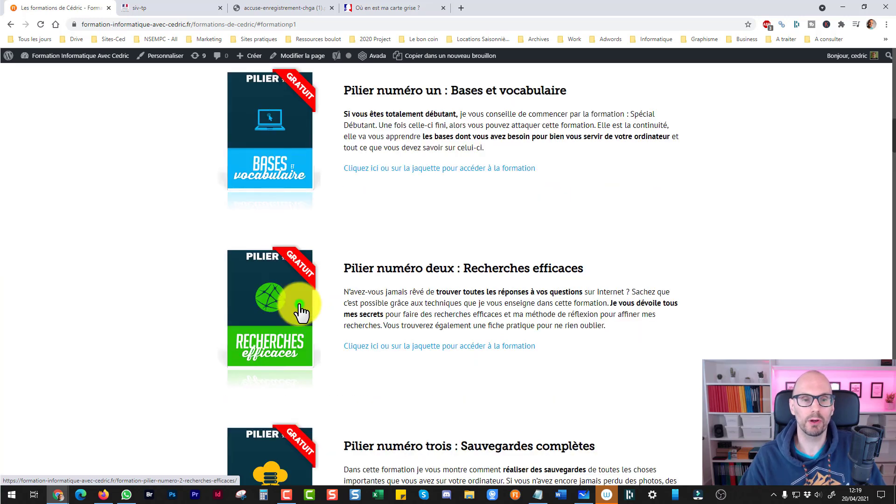
click(375, 170)
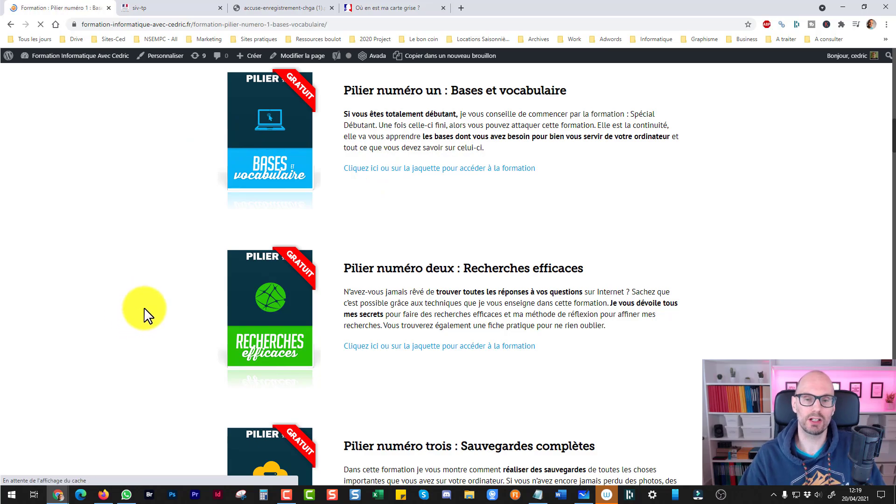
scroll(140, 310, down, 5)
scroll(173, 275, down, 14)
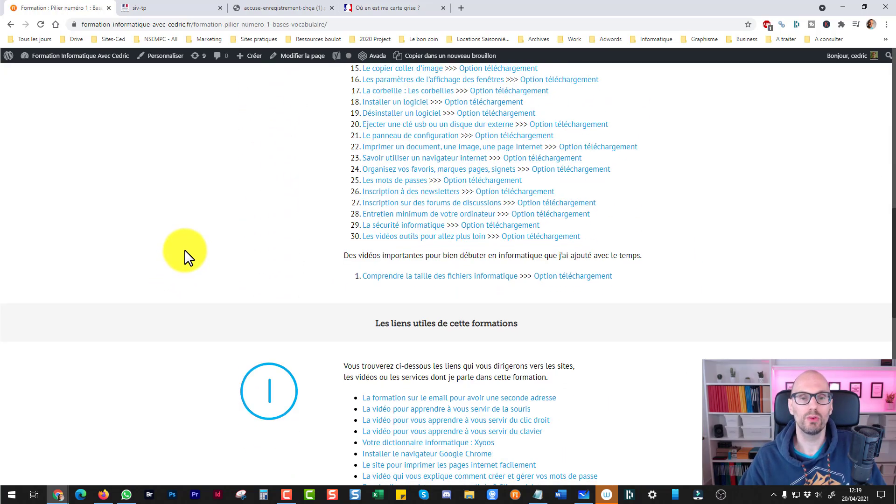
scroll(237, 256, up, 15)
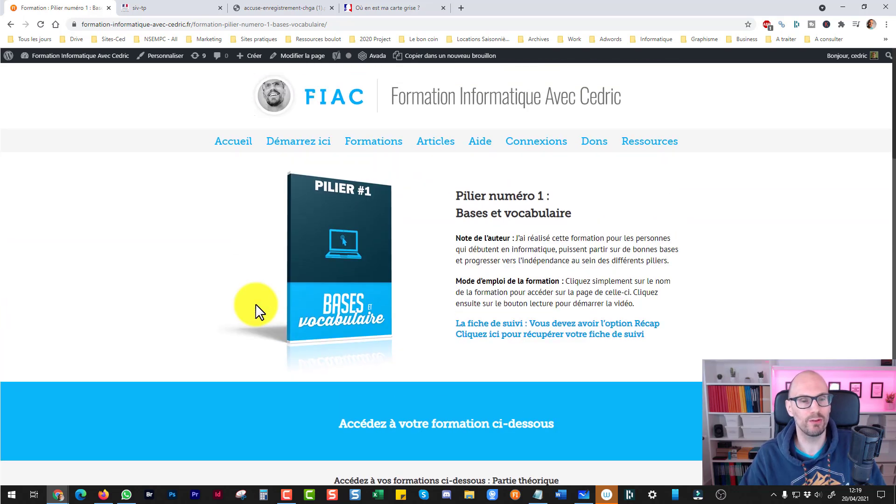
- Return to the Formations page, look over the course categories again, and go to the training website's home page
click(373, 147)
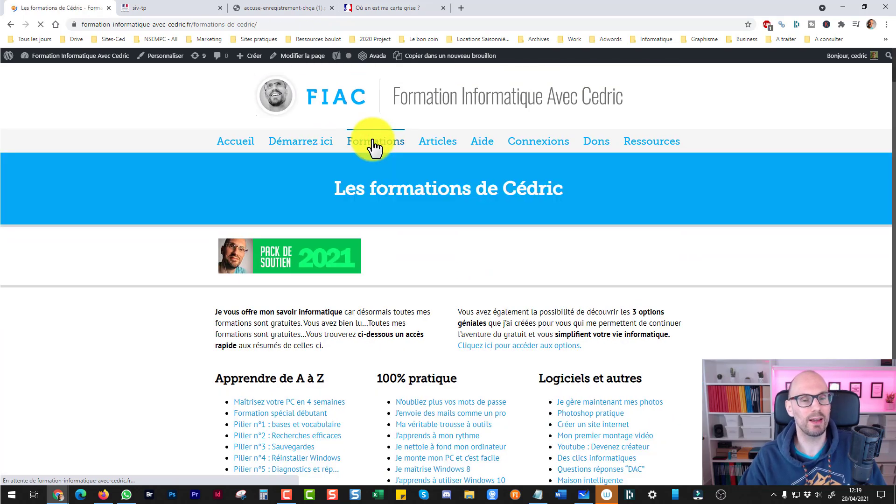
scroll(191, 287, down, 3)
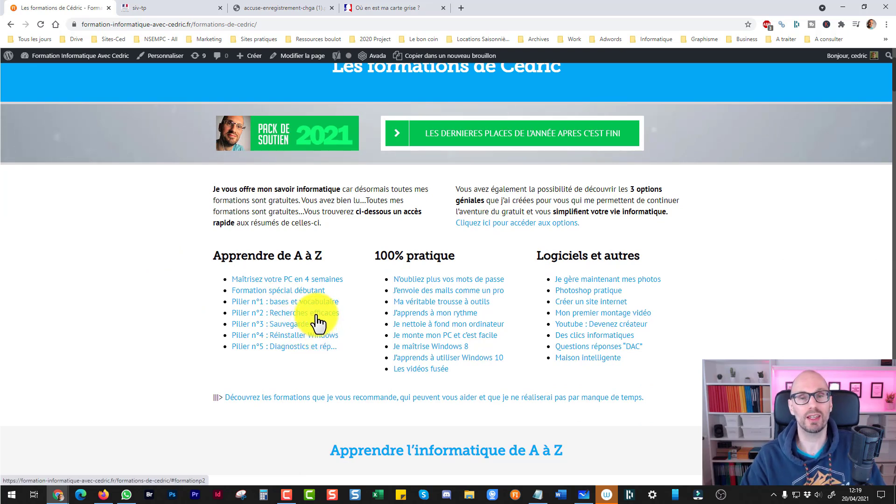
scroll(168, 329, up, 3)
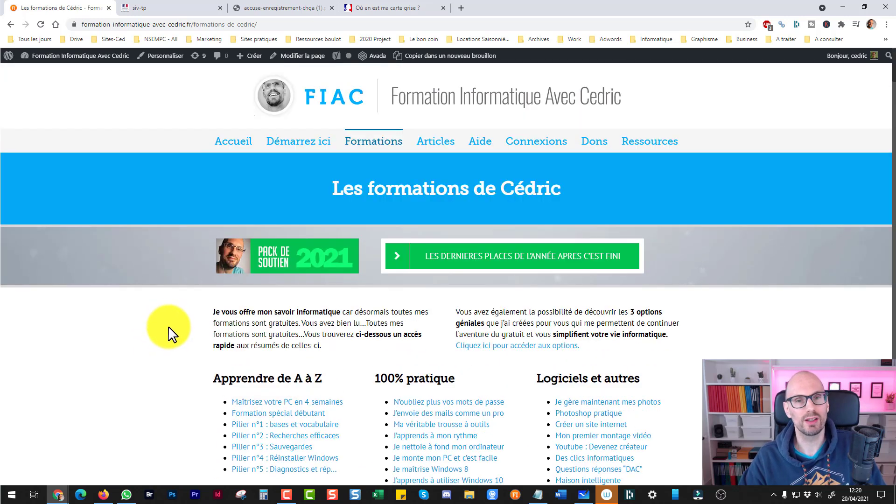
click(394, 99)
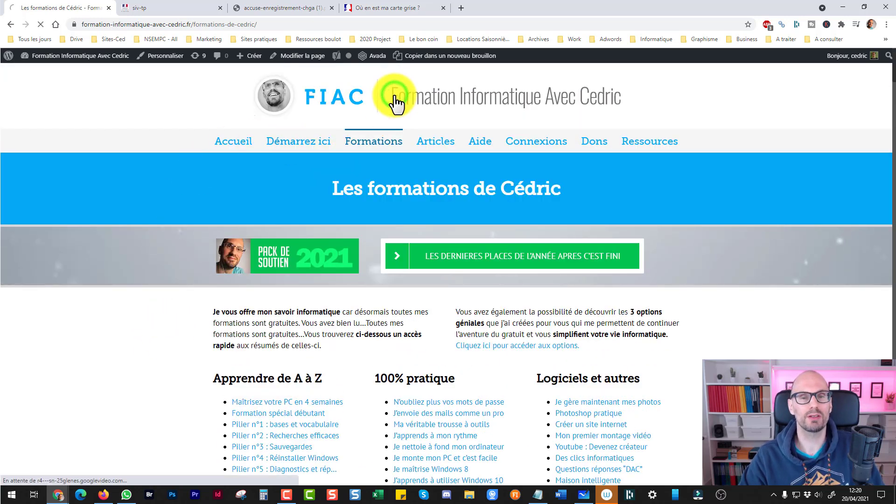